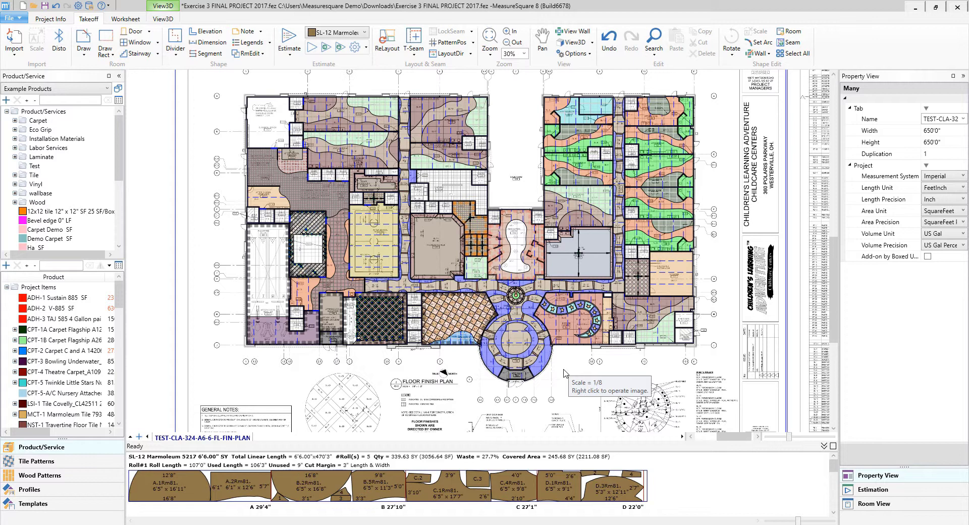
Draw a closed 3D walk route from the circular lobby through the star-patterned room, hallway and upper rooms, then through the yellow-floored room back to the lobby
{"action": "left_click", "coordinate": [592, 44]}
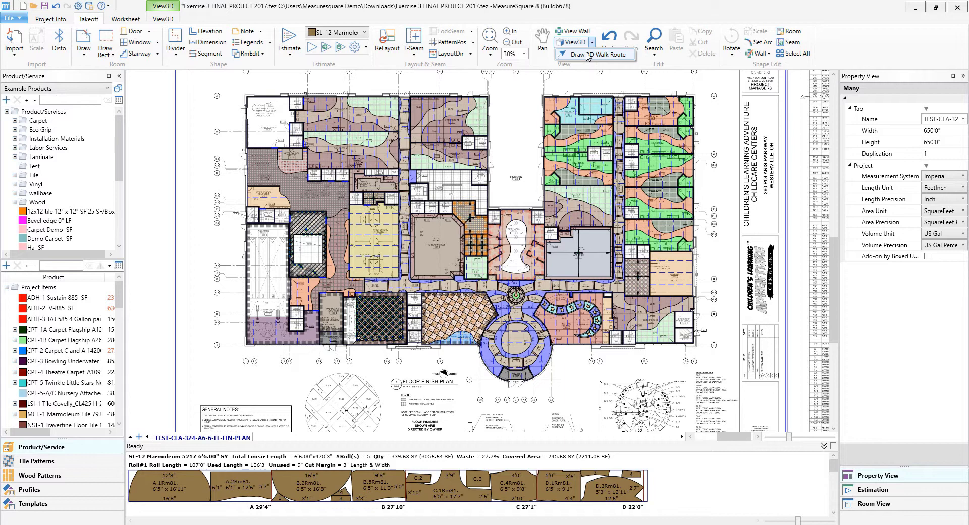
{"action": "left_click", "coordinate": [588, 55]}
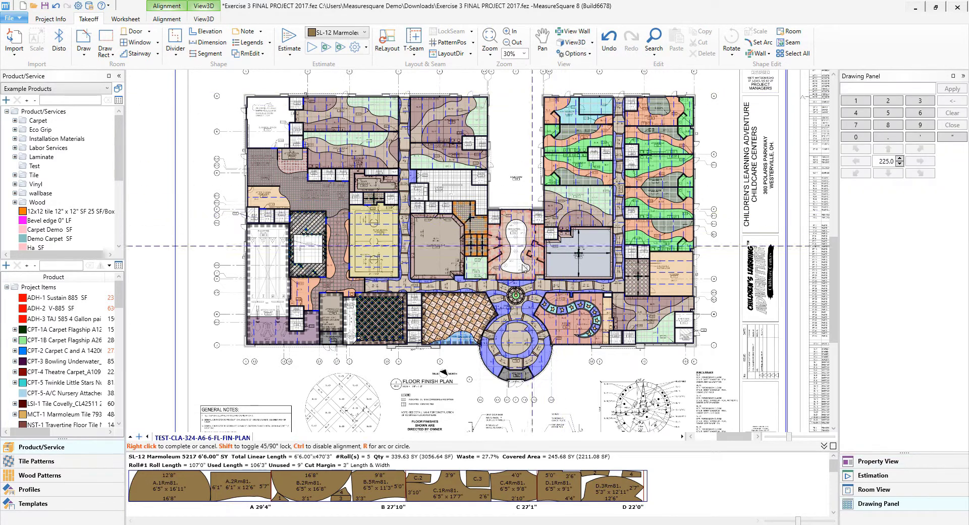
{"action": "left_click", "coordinate": [507, 320]}
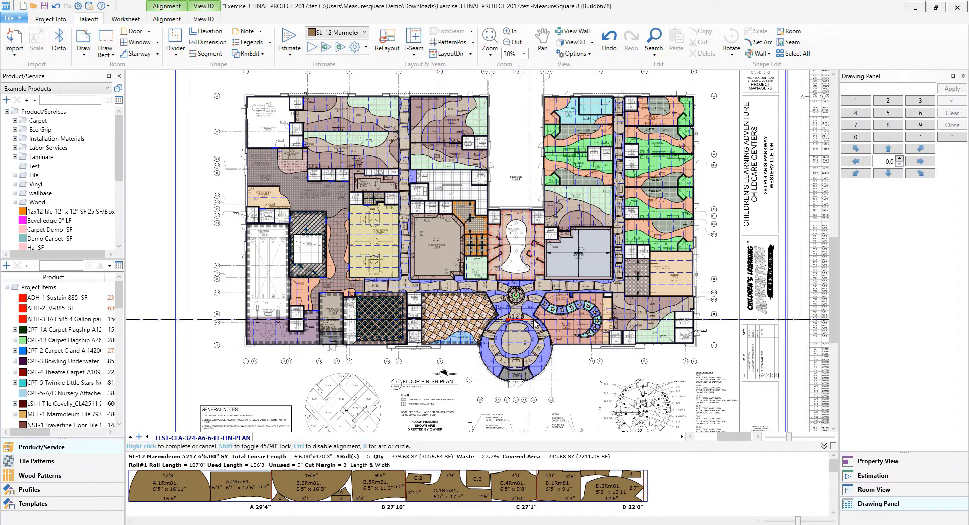
{"action": "left_click", "coordinate": [588, 319]}
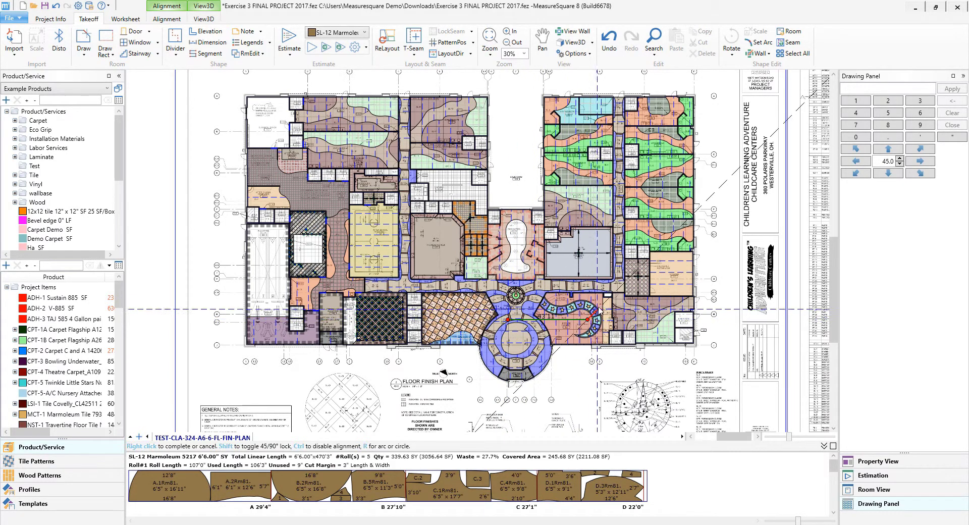
{"action": "left_click", "coordinate": [619, 287]}
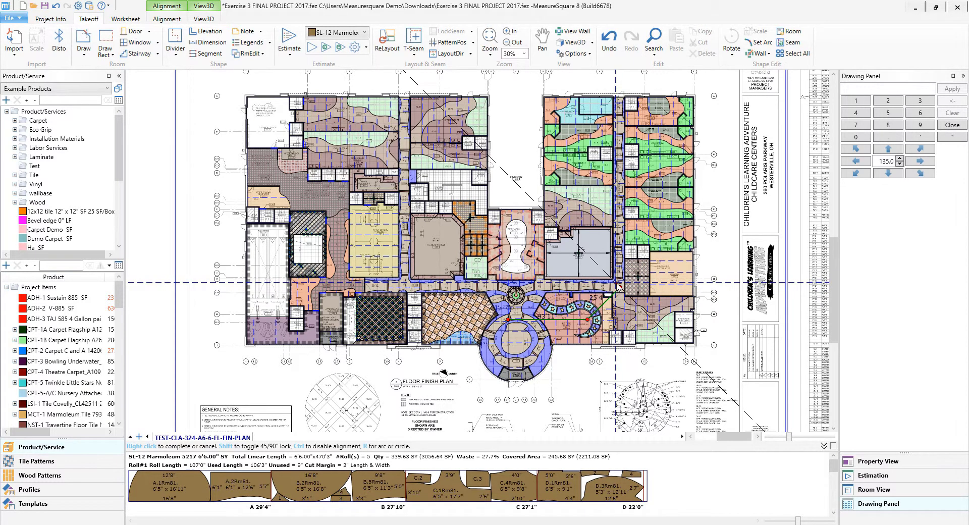
{"action": "left_click", "coordinate": [619, 157]}
{"action": "left_click", "coordinate": [576, 115]}
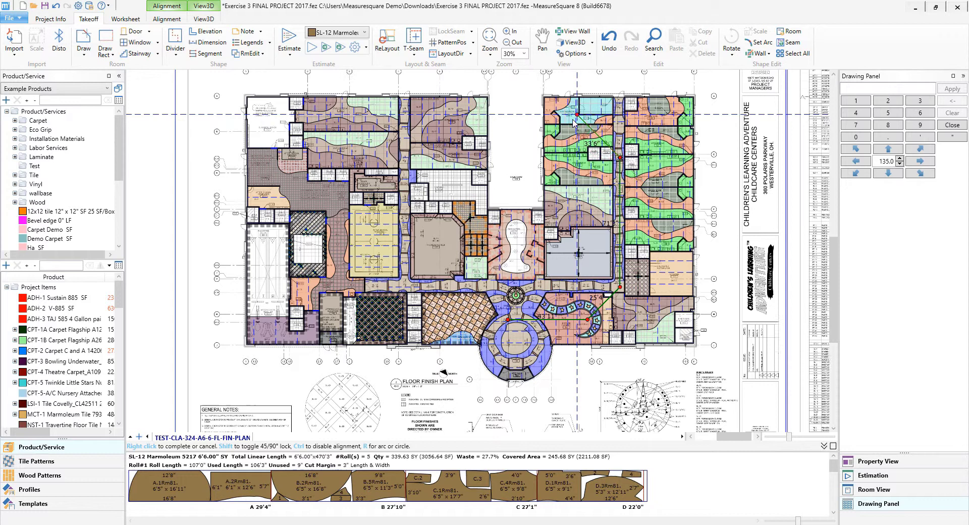
{"action": "left_click", "coordinate": [433, 115]}
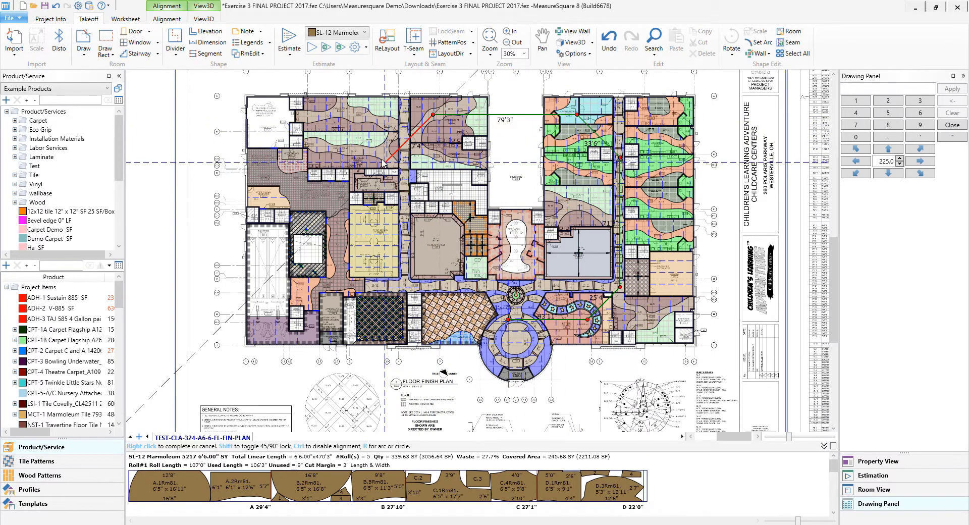
{"action": "left_click", "coordinate": [385, 162]}
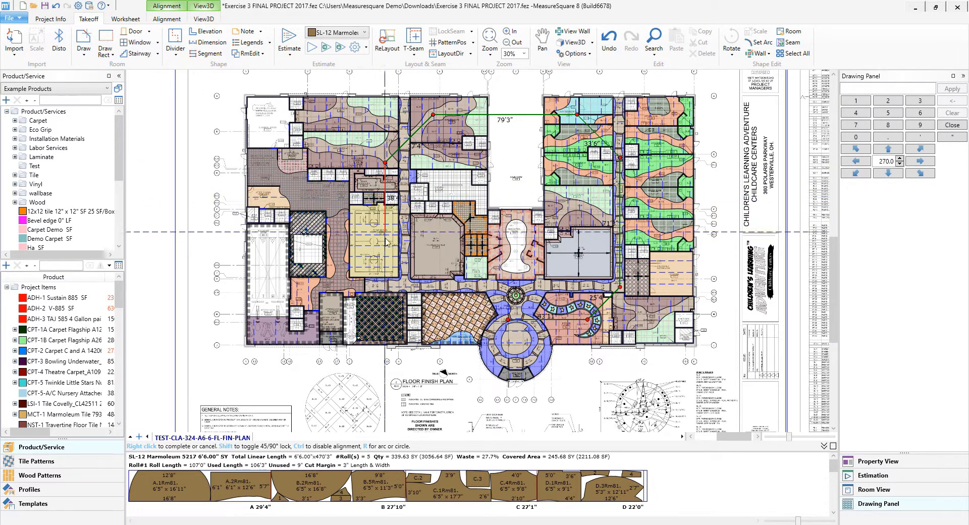
{"action": "left_click", "coordinate": [385, 264]}
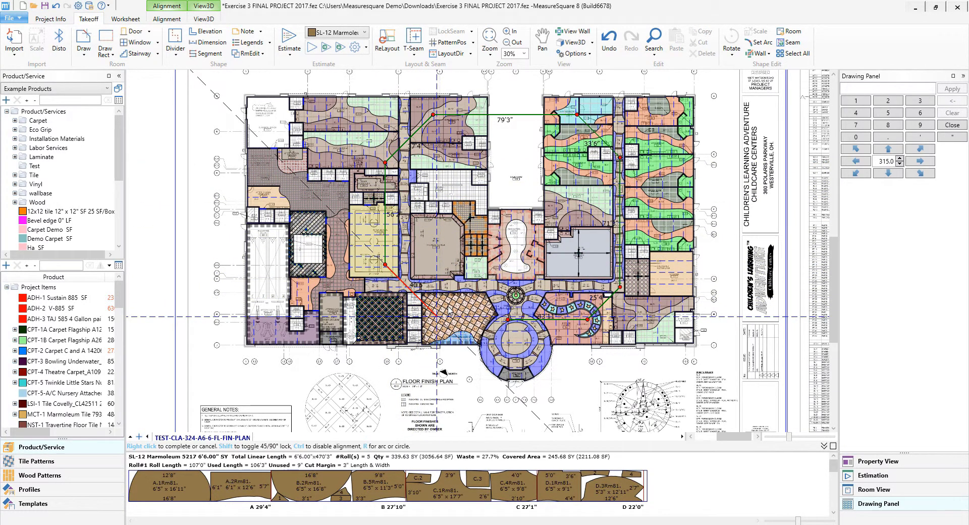
{"action": "left_click", "coordinate": [507, 320]}
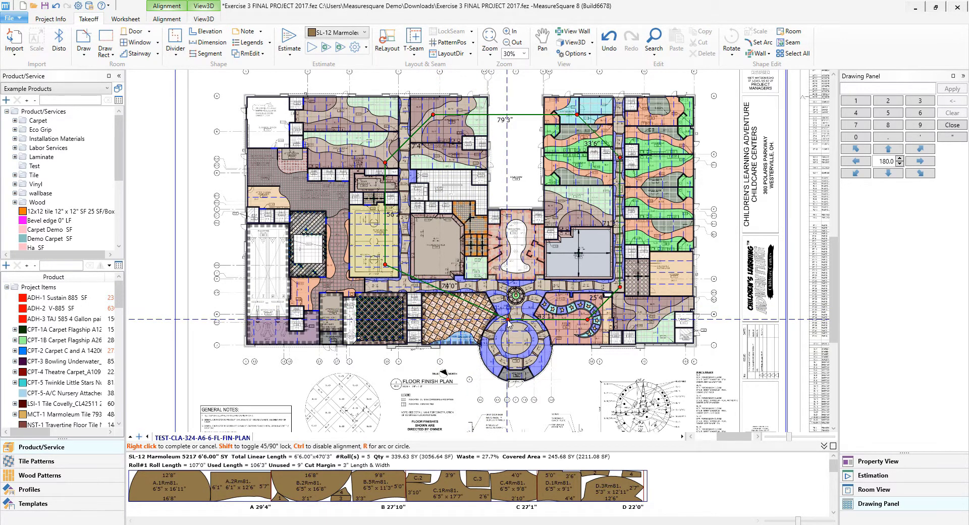
{"action": "right_click", "coordinate": [617, 378]}
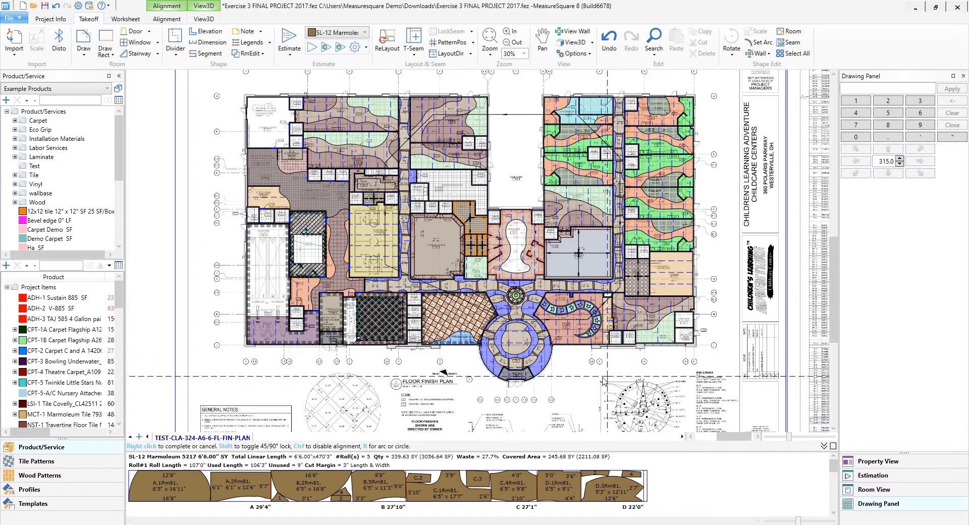
{"action": "right_click", "coordinate": [586, 376]}
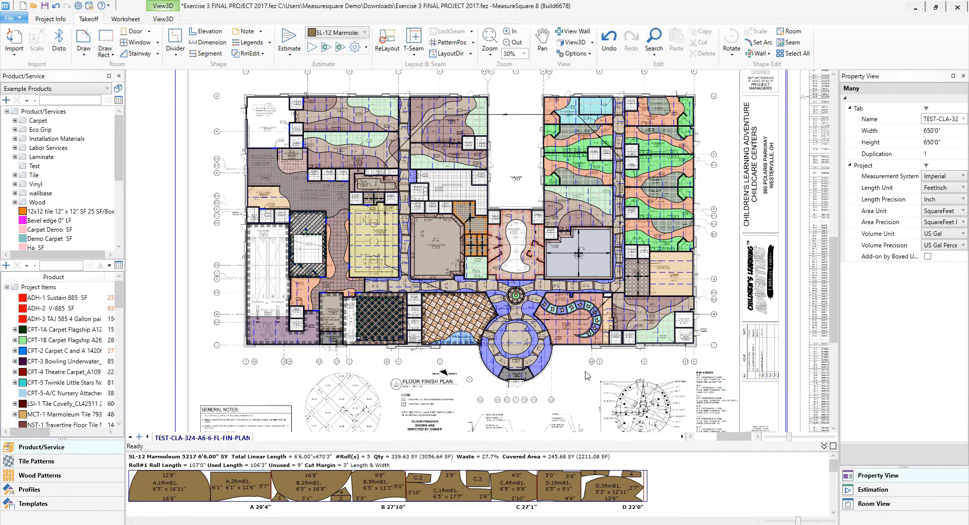
Enable looping for the 3D walk route and set its move speed to 3.0
{"action": "left_click", "coordinate": [386, 265]}
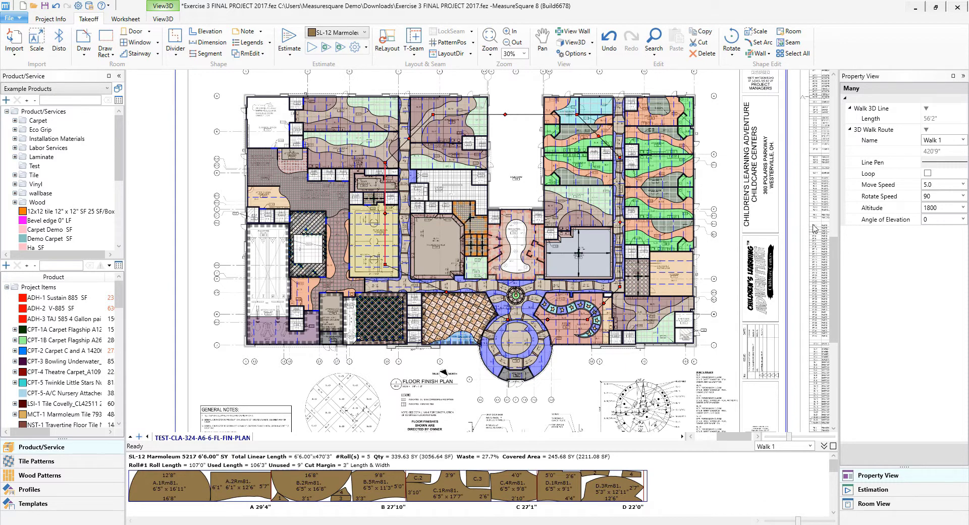
{"action": "left_click", "coordinate": [927, 174]}
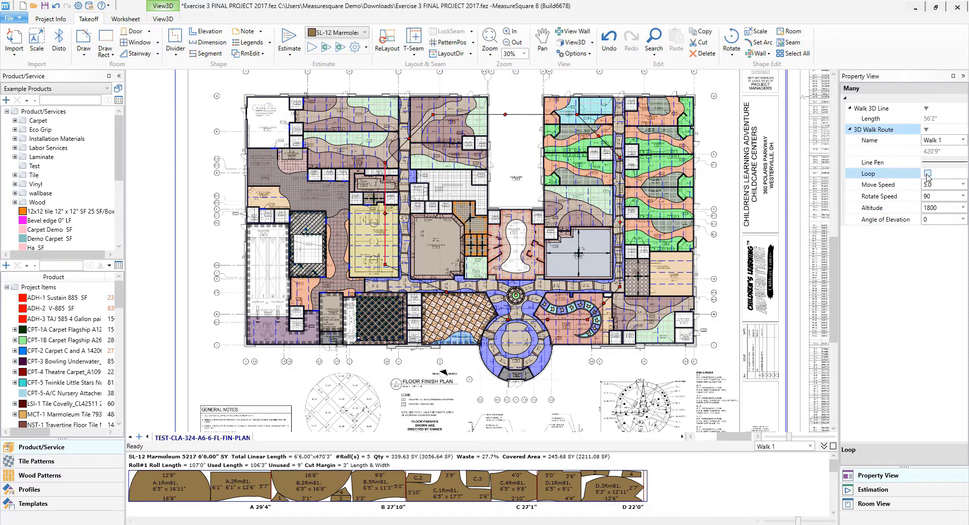
{"action": "left_click", "coordinate": [960, 185]}
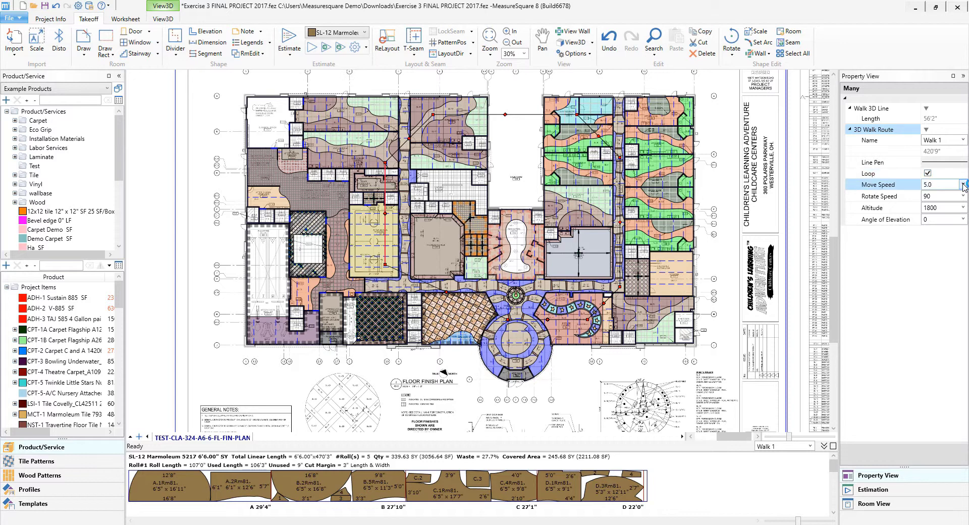
{"action": "left_click", "coordinate": [963, 185]}
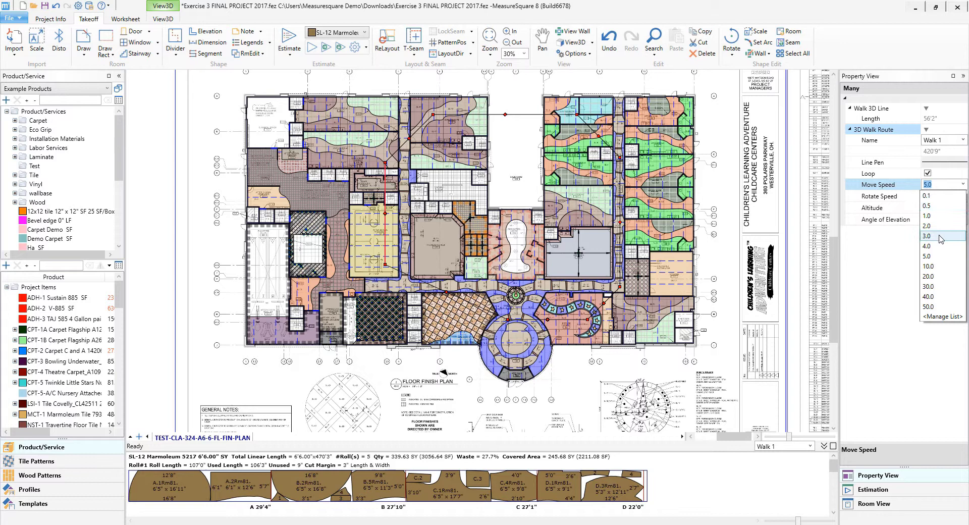
{"action": "key", "text": "Escape"}
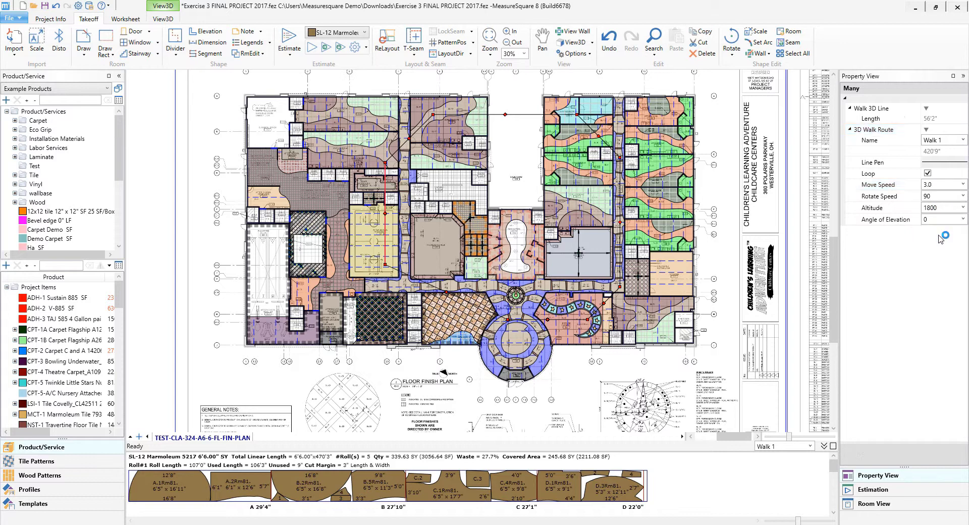
Set the walk route's angle of elevation to -30 and its rotate speed to 60
{"action": "left_click", "coordinate": [962, 219]}
{"action": "left_click", "coordinate": [962, 220]}
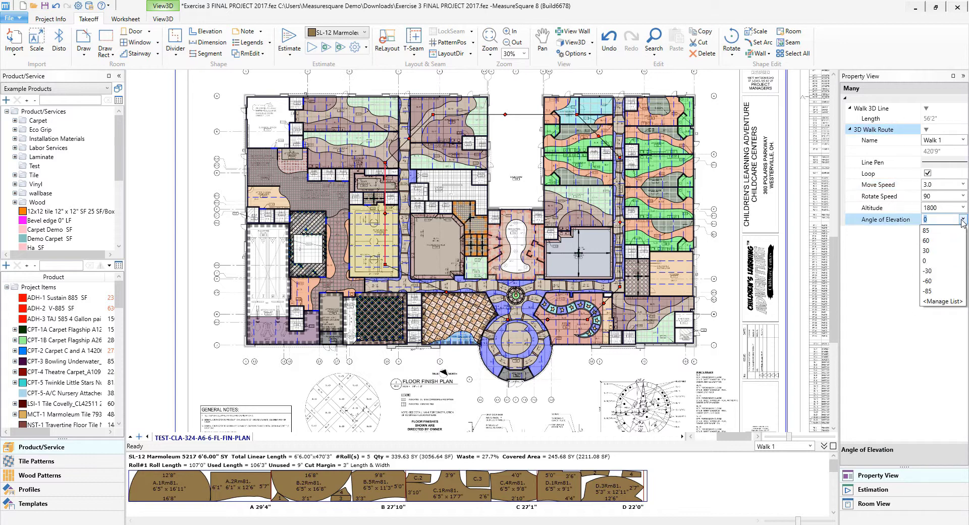
{"action": "key", "text": "Escape"}
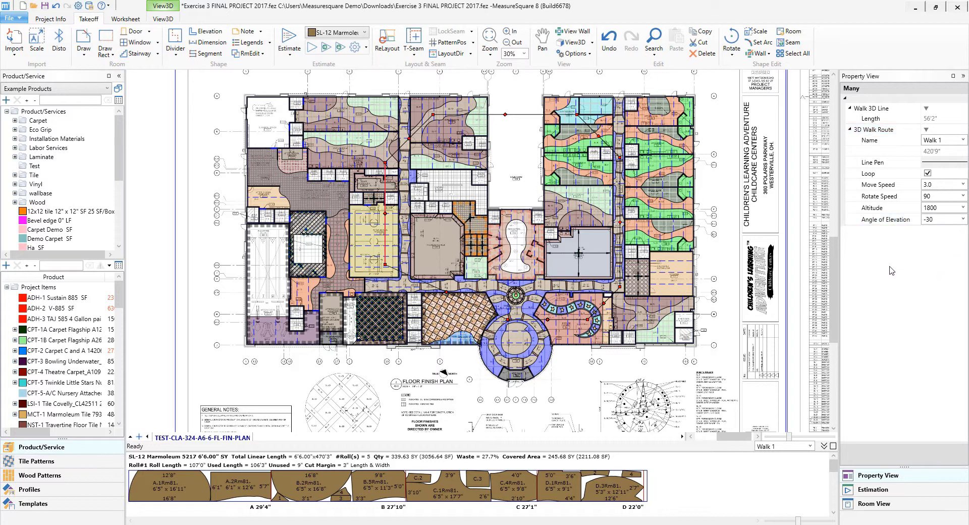
{"action": "left_click", "coordinate": [939, 196]}
{"action": "left_click", "coordinate": [962, 196]}
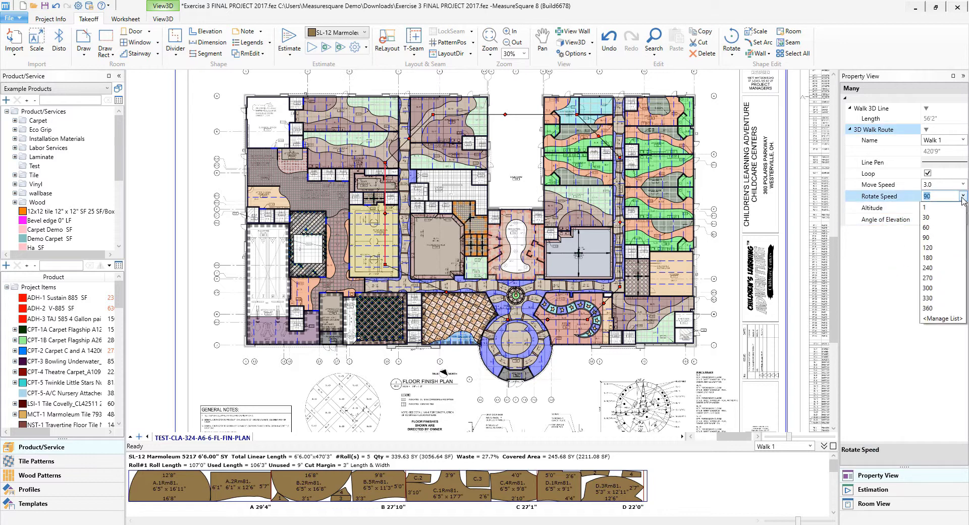
{"action": "left_click", "coordinate": [943, 227]}
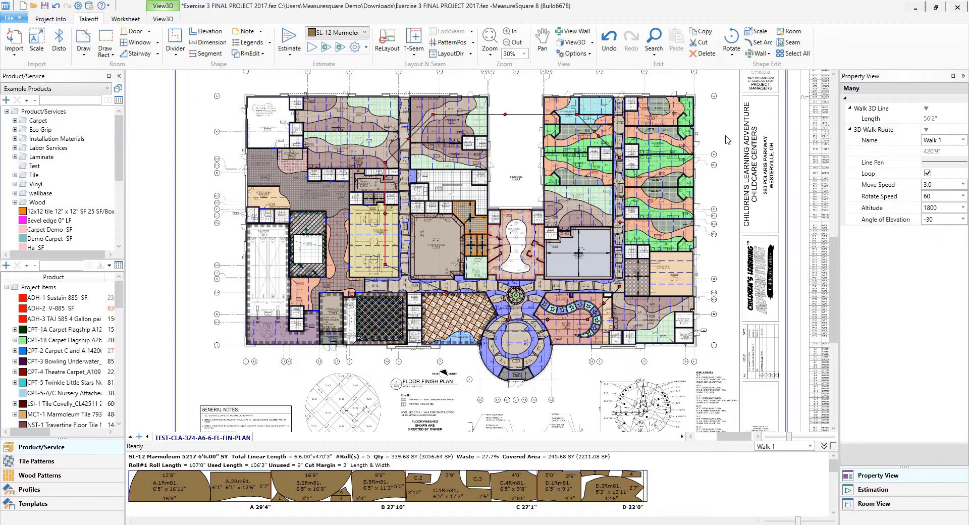
Use Set Arc to curve the four slanted corner segments of the walk route
{"action": "left_click", "coordinate": [760, 42]}
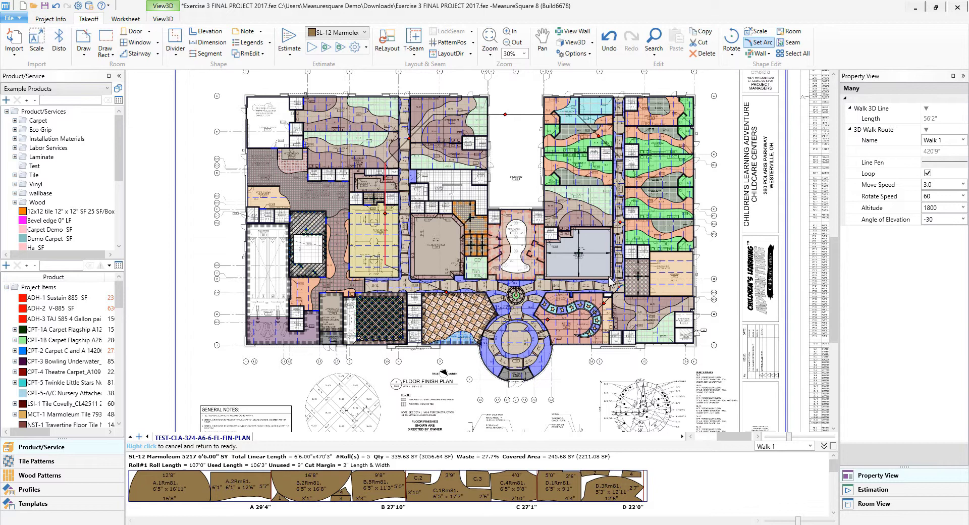
{"action": "left_click", "coordinate": [607, 306]}
{"action": "left_click", "coordinate": [610, 316]}
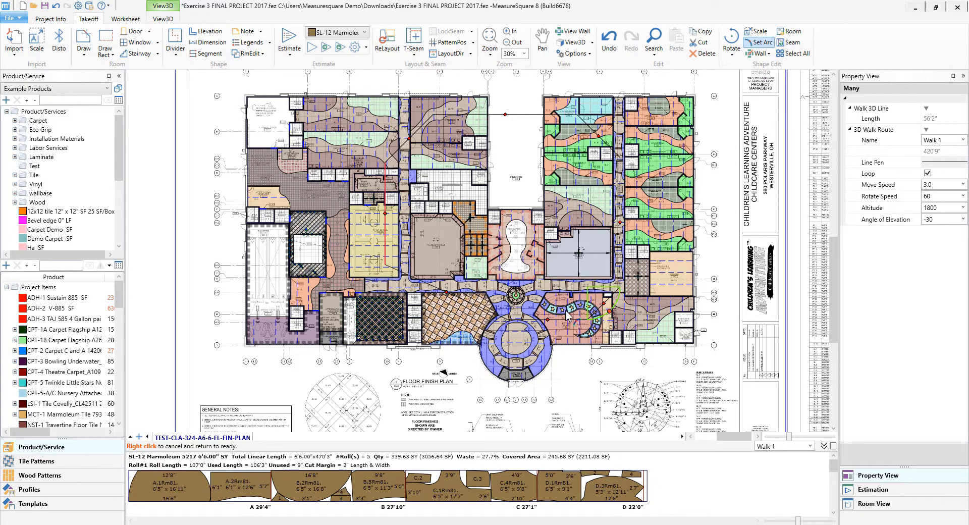
{"action": "left_click", "coordinate": [428, 308]}
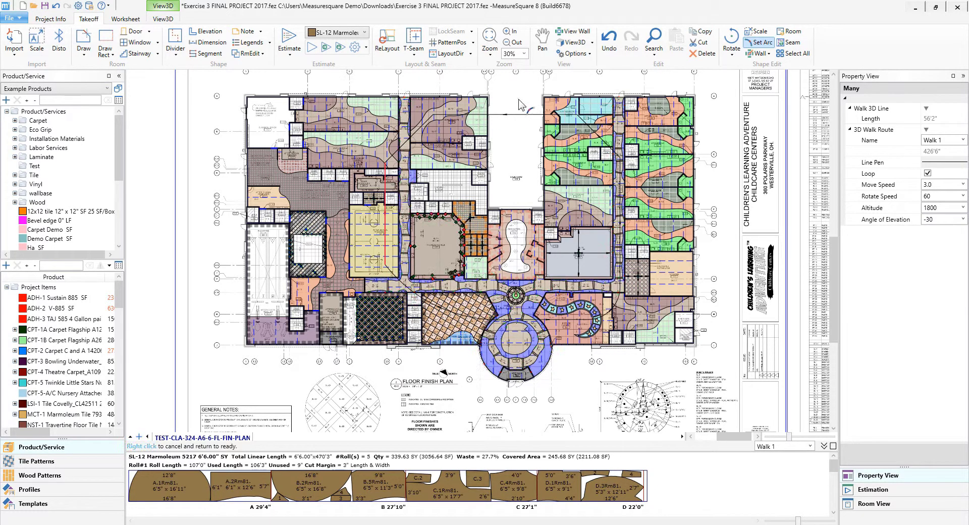
{"action": "left_click", "coordinate": [608, 125]}
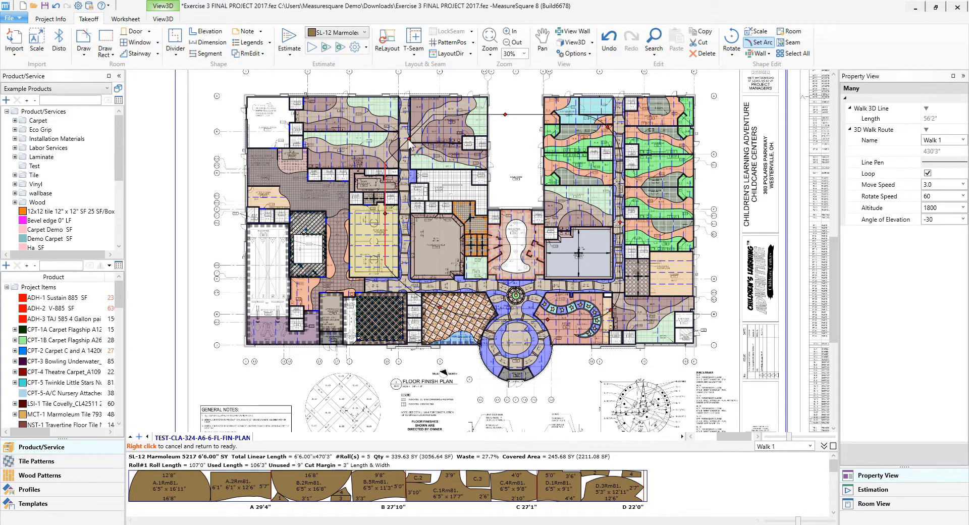
{"action": "left_click", "coordinate": [406, 142]}
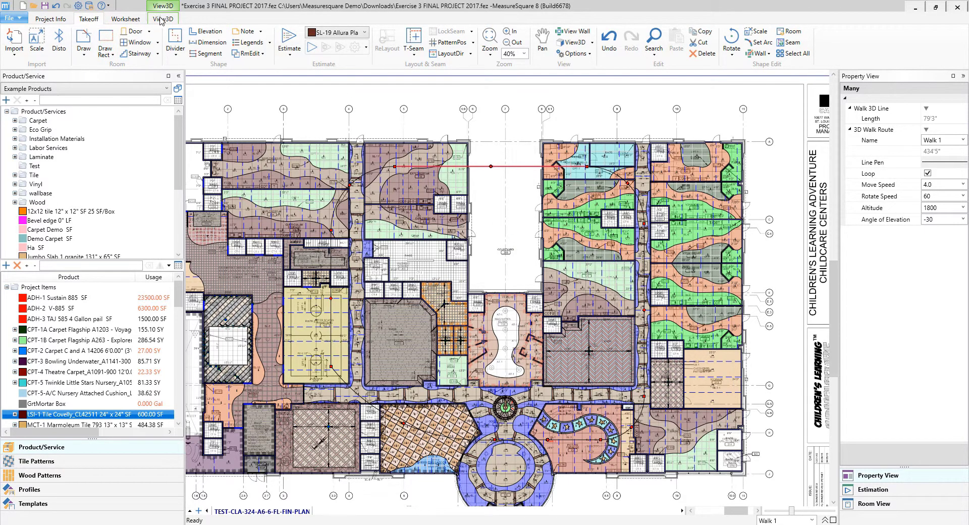
Show the project in the 3D view and play the walkthrough of the Walk 1 route
{"action": "left_click", "coordinate": [162, 19]}
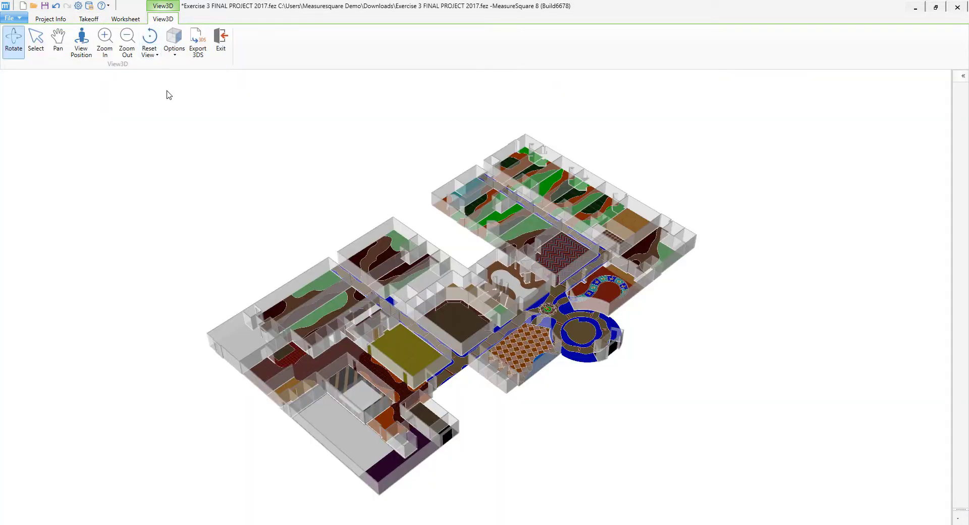
{"action": "left_click", "coordinate": [148, 54]}
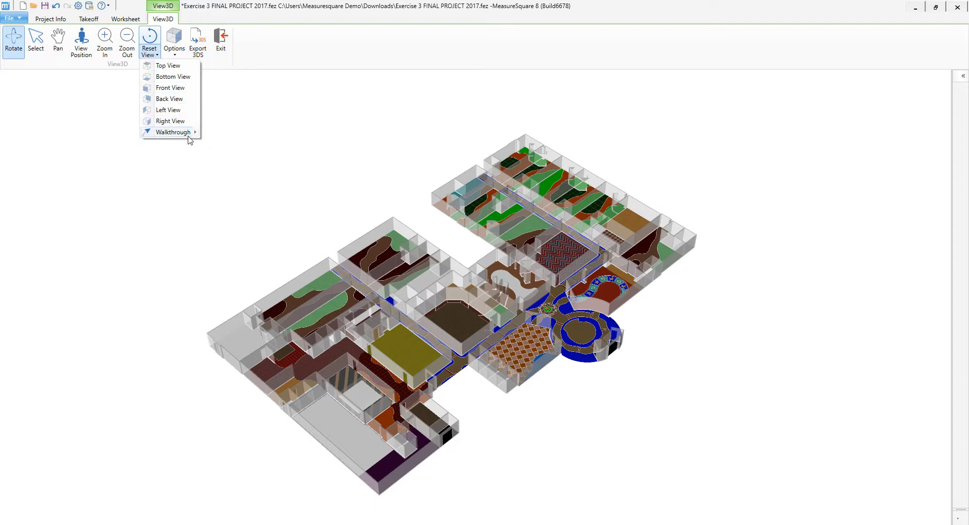
{"action": "mouse_move", "coordinate": [189, 135]}
{"action": "left_click", "coordinate": [226, 134]}
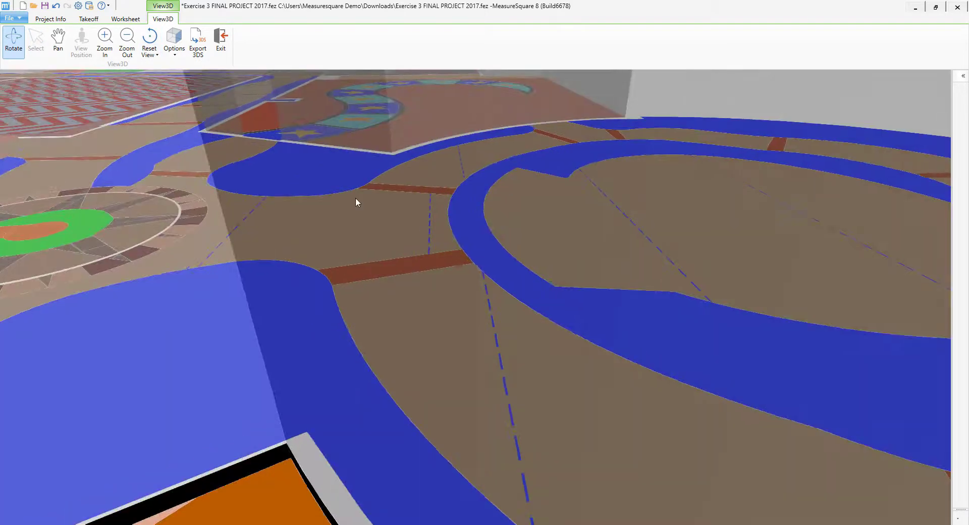
Follow the 3D walkthrough from the circular lobby over the star-patterned floor and along the hallway, examining the floor finishes
{"action": "key", "text": "Up"}
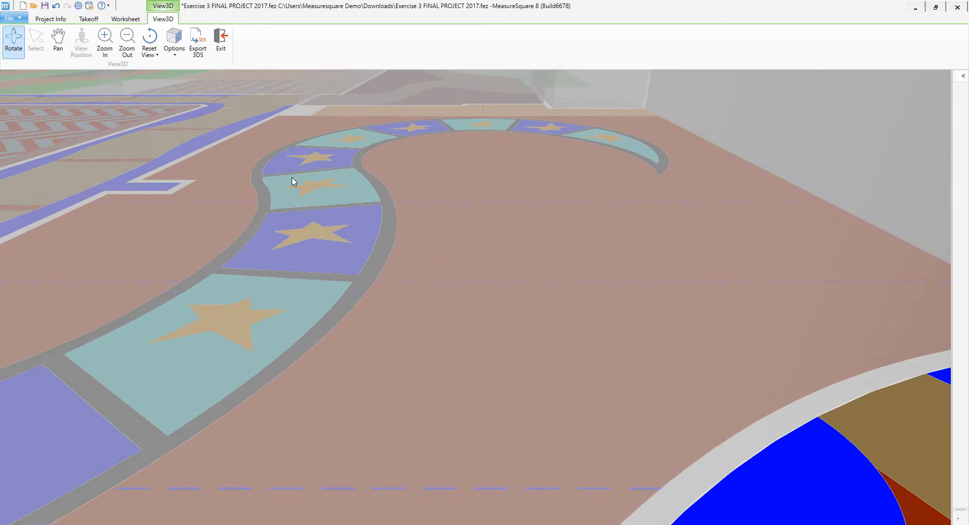
{"action": "key", "text": "Up"}
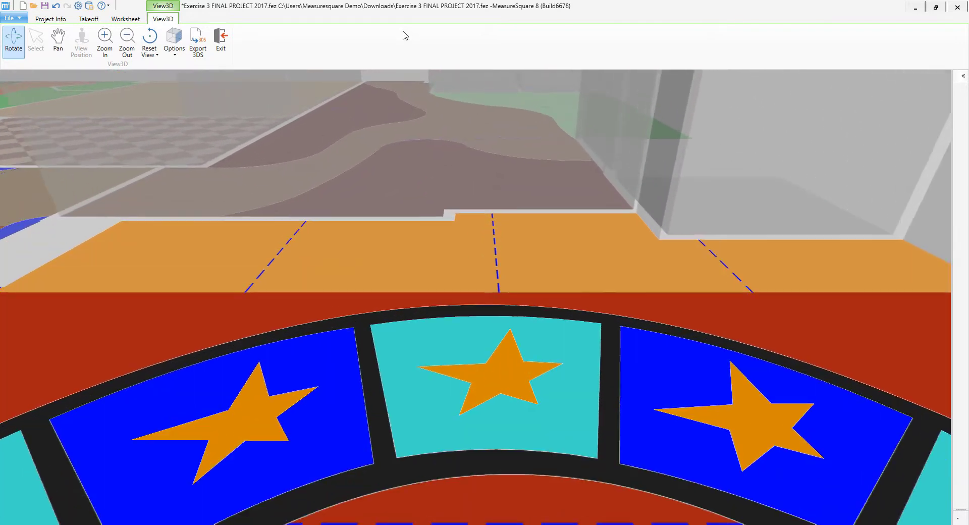
{"action": "key", "text": "Right"}
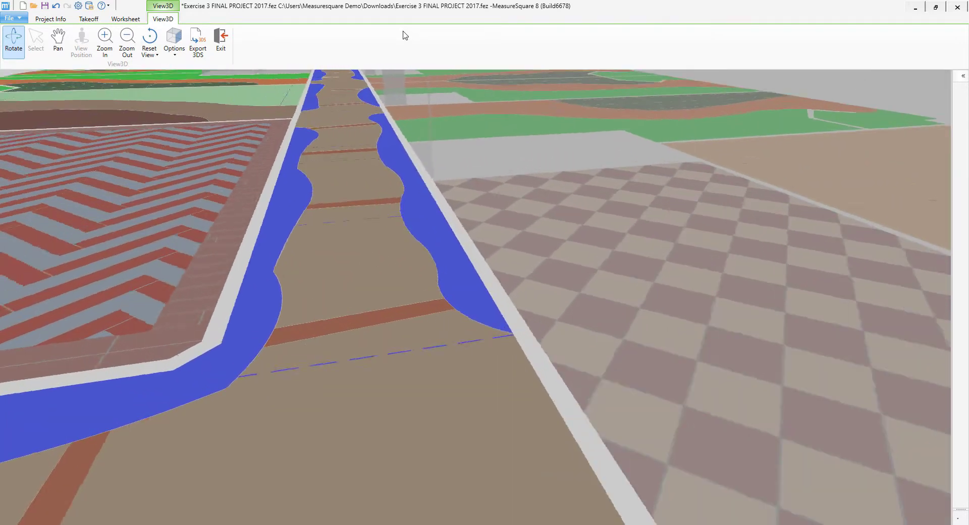
{"action": "key", "text": "Up"}
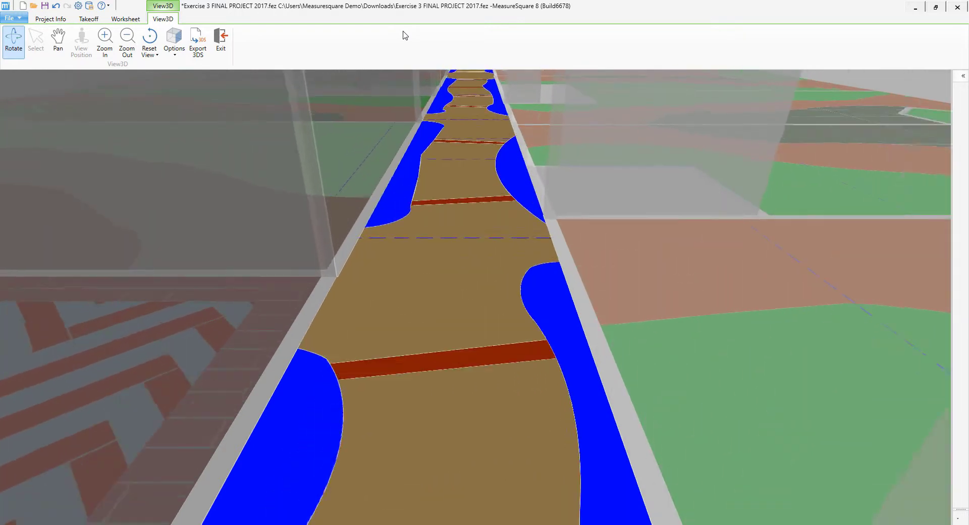
{"action": "key", "text": "Up"}
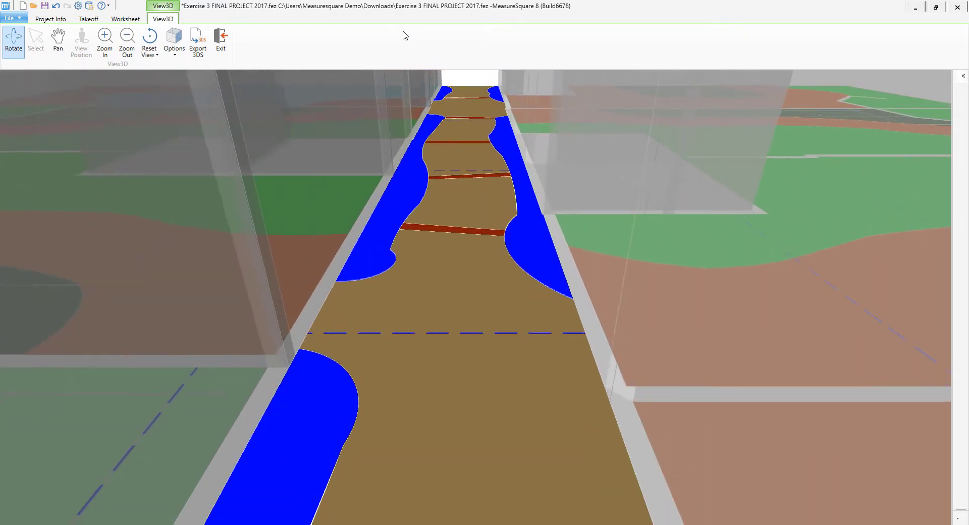
{"action": "key", "text": "Up"}
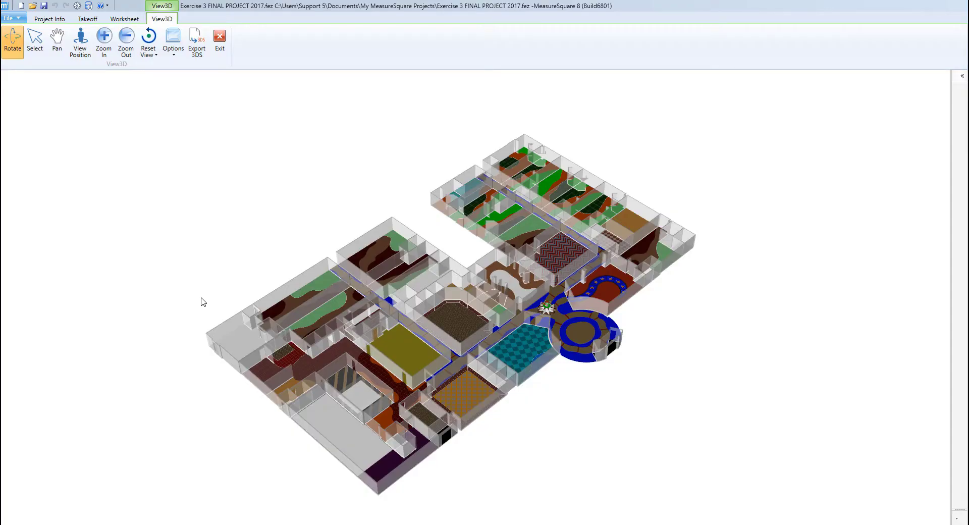
Set a view position inside the green-and-orange floored room of the upper wing and move forward from there at eye level
{"action": "left_click", "coordinate": [80, 44]}
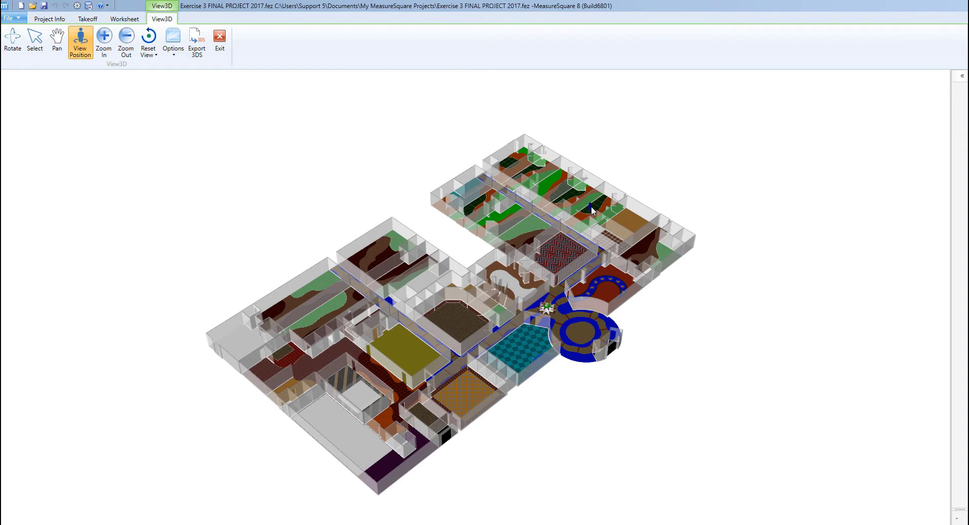
{"action": "left_click", "coordinate": [591, 207]}
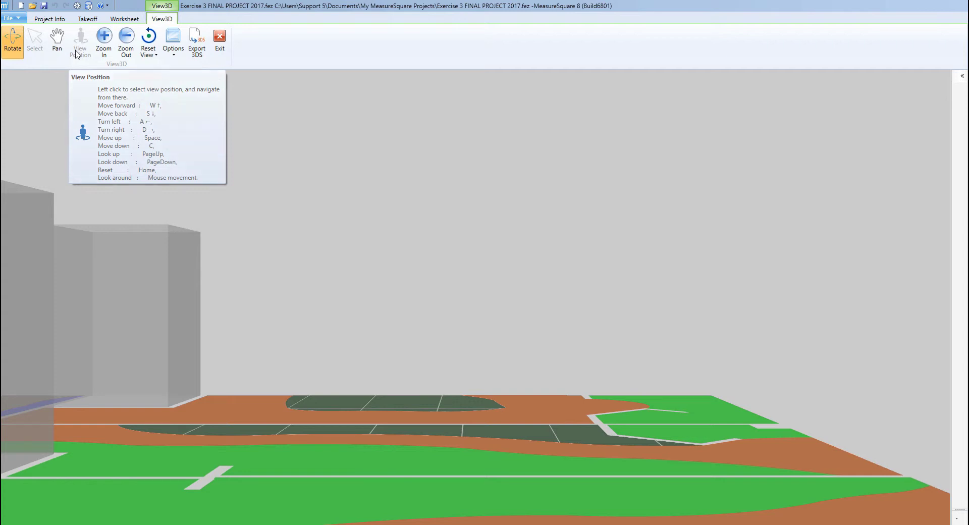
{"action": "key", "text": "w"}
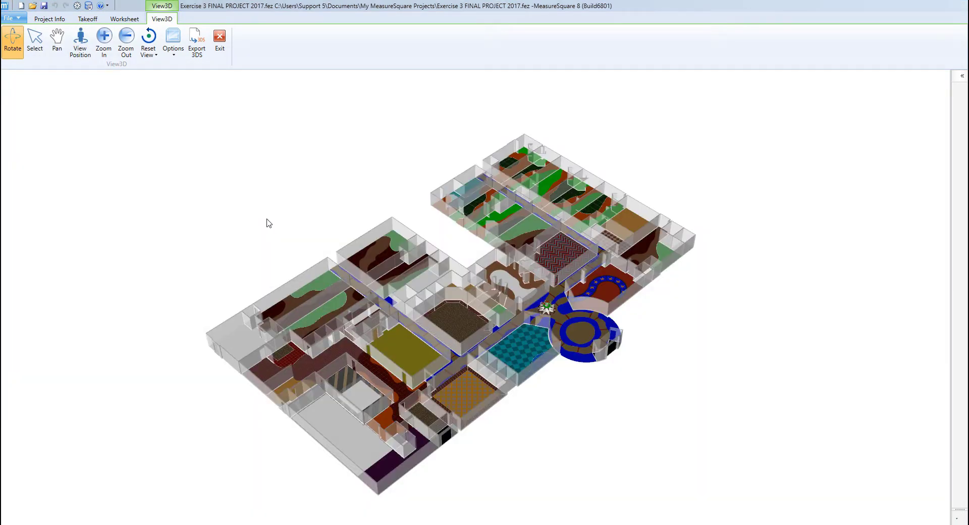
View the whole 3D floor model from the preset directions, using Top View and Bottom View
{"action": "left_click", "coordinate": [148, 54]}
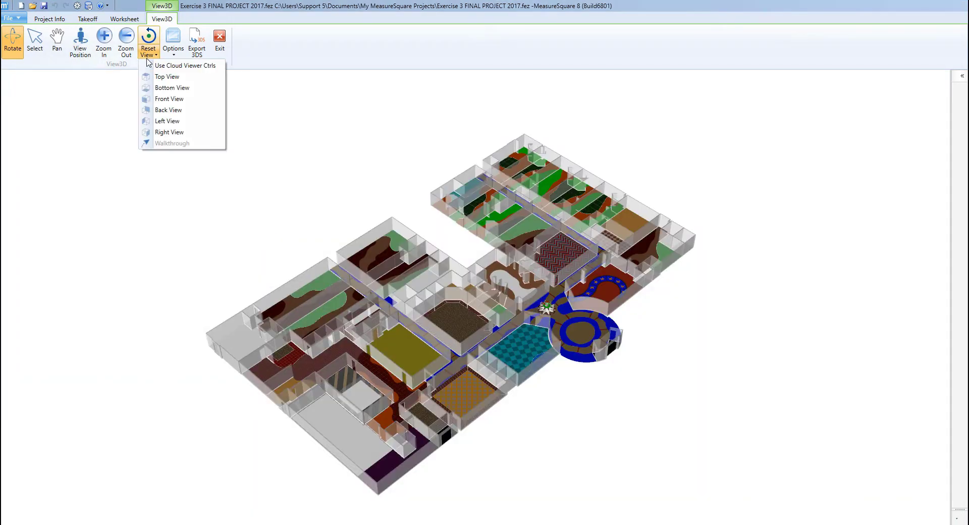
{"action": "left_click", "coordinate": [171, 79]}
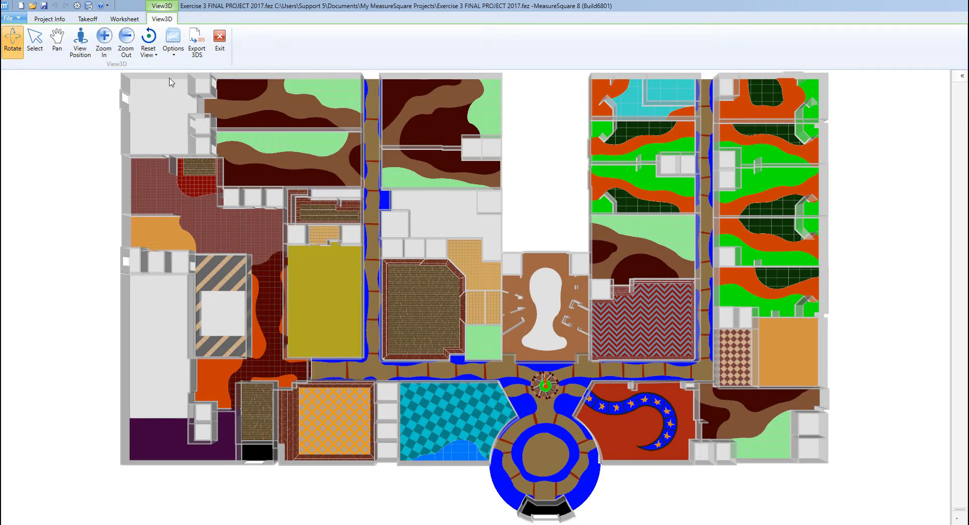
{"action": "left_click", "coordinate": [149, 54]}
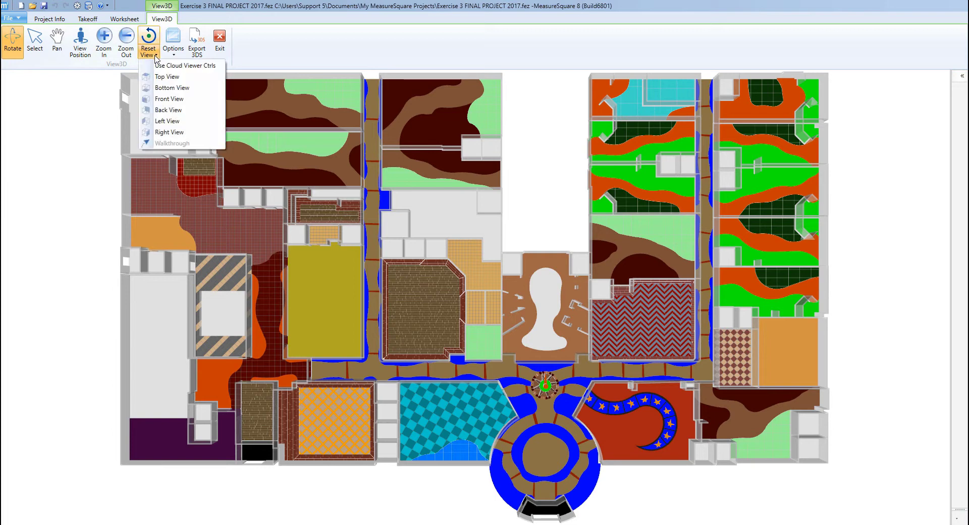
{"action": "left_click", "coordinate": [171, 91]}
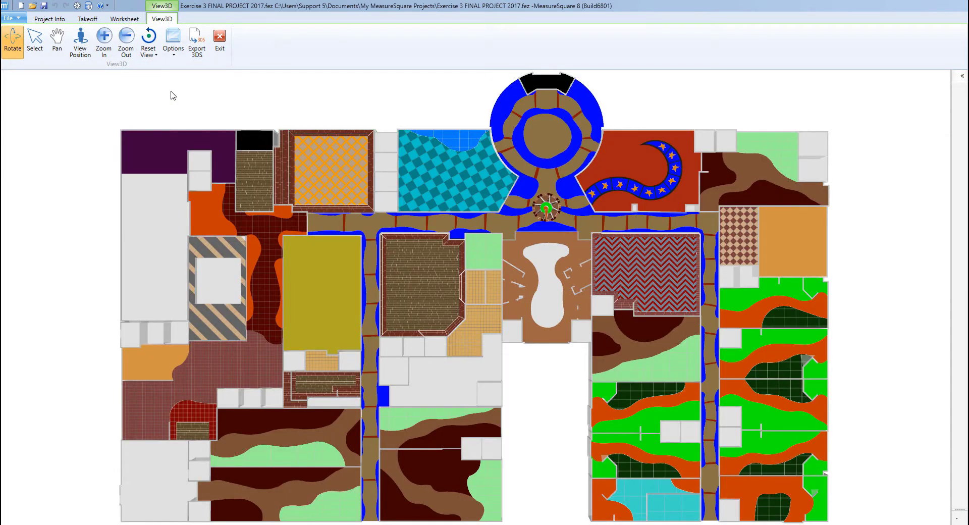
{"action": "left_click", "coordinate": [149, 51]}
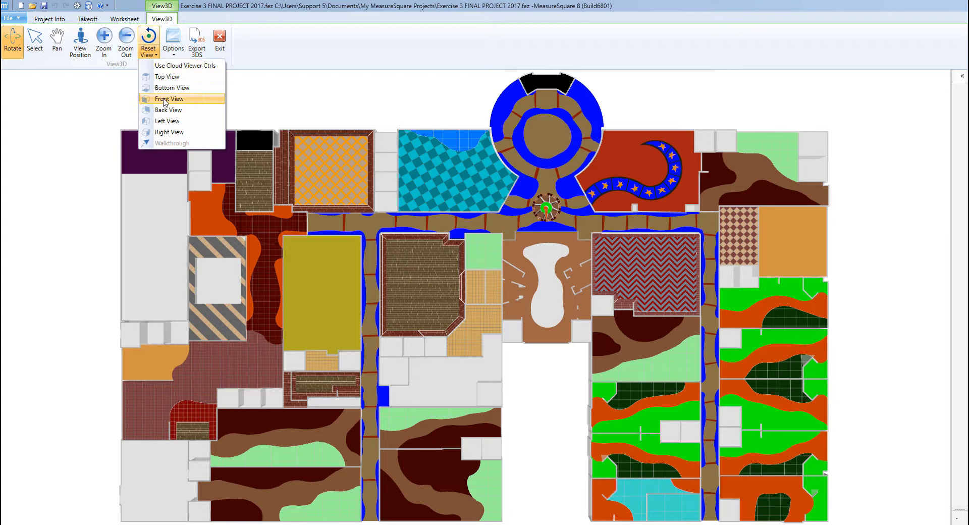